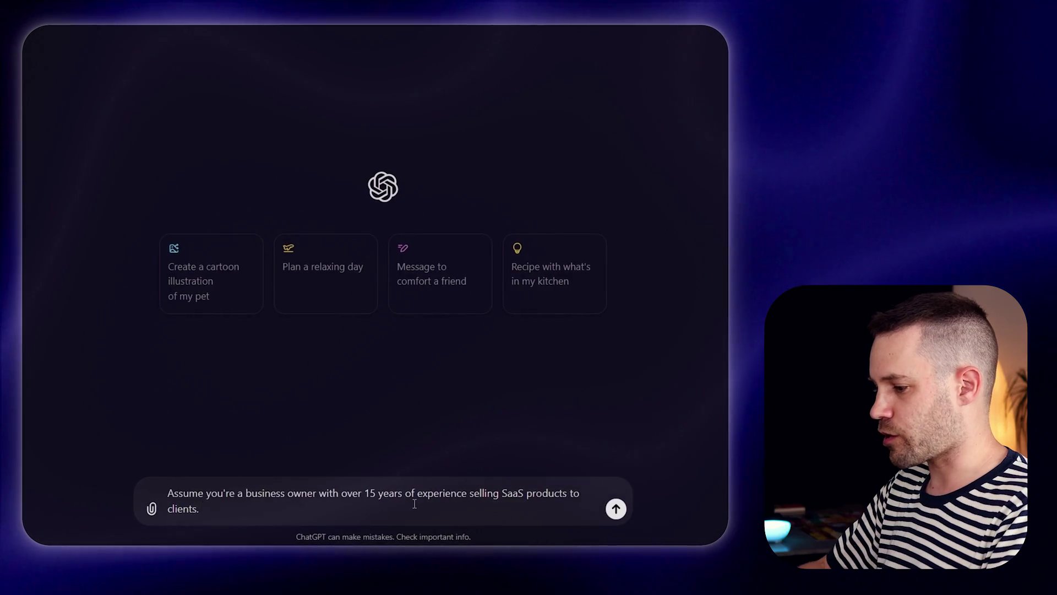
Draft a prompt for an 8-slide CEO pitch outline of the project management tool, asking for clarifying questions.
type("Your team has developed a project management tool to help companies with aro")
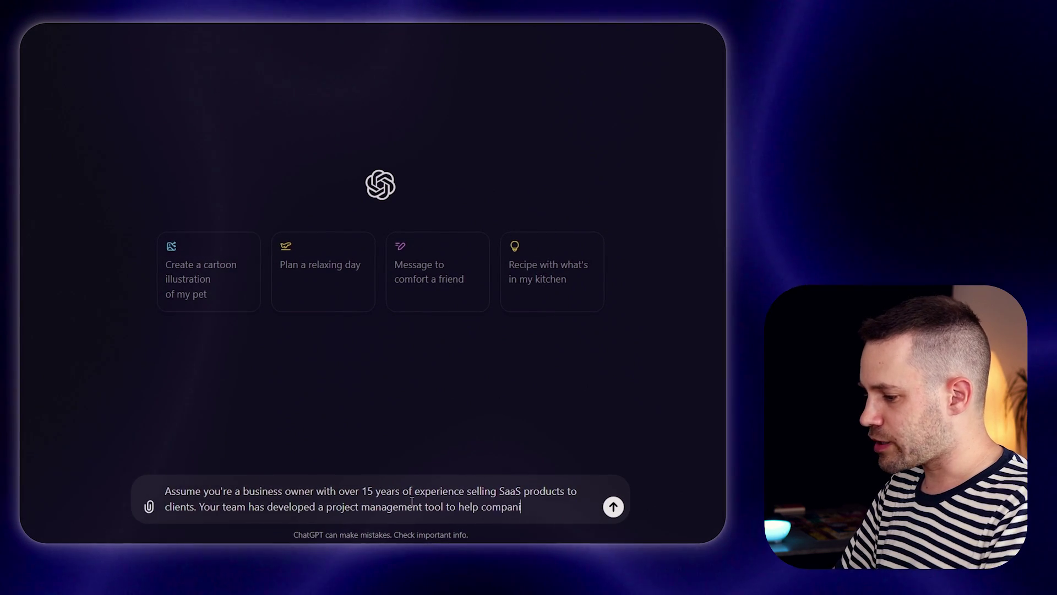
type("und 100-500 e")
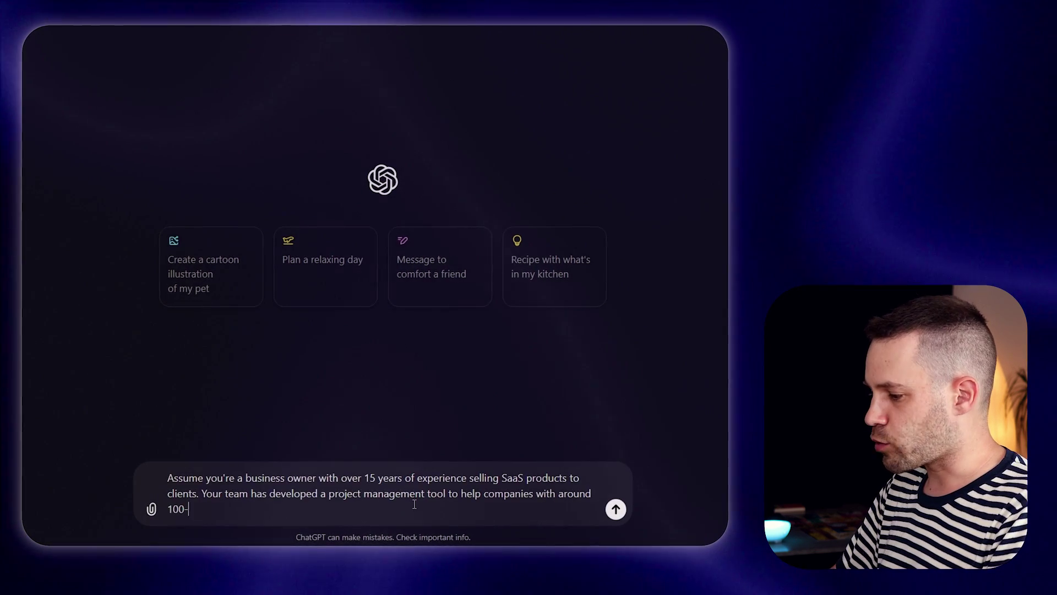
type("mployees to streamline their PM processes and help them in the transition from start-up to scale-up.")
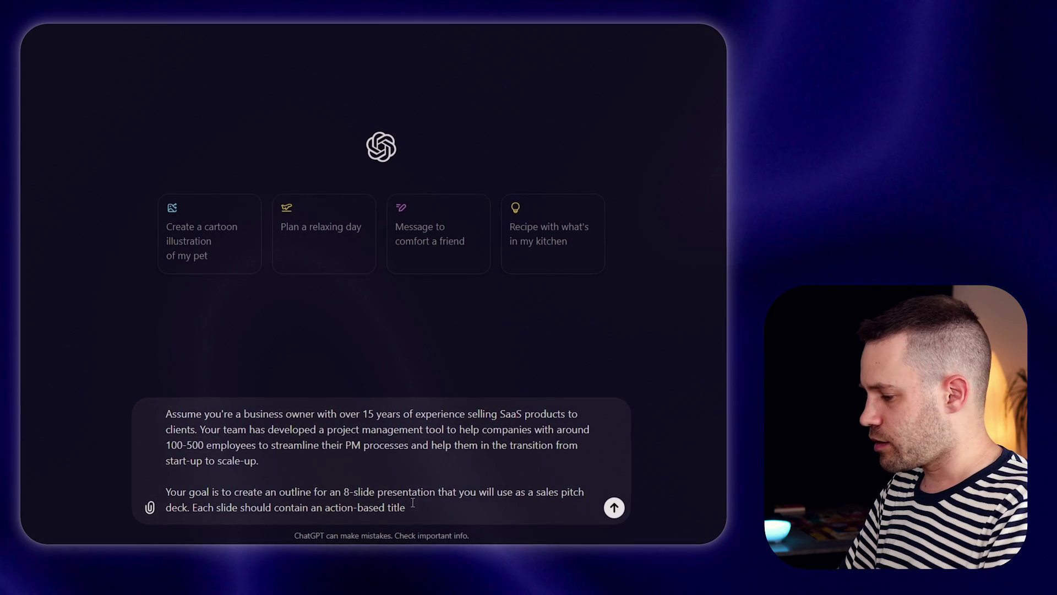
type("(specific, concise, insightful, backed")
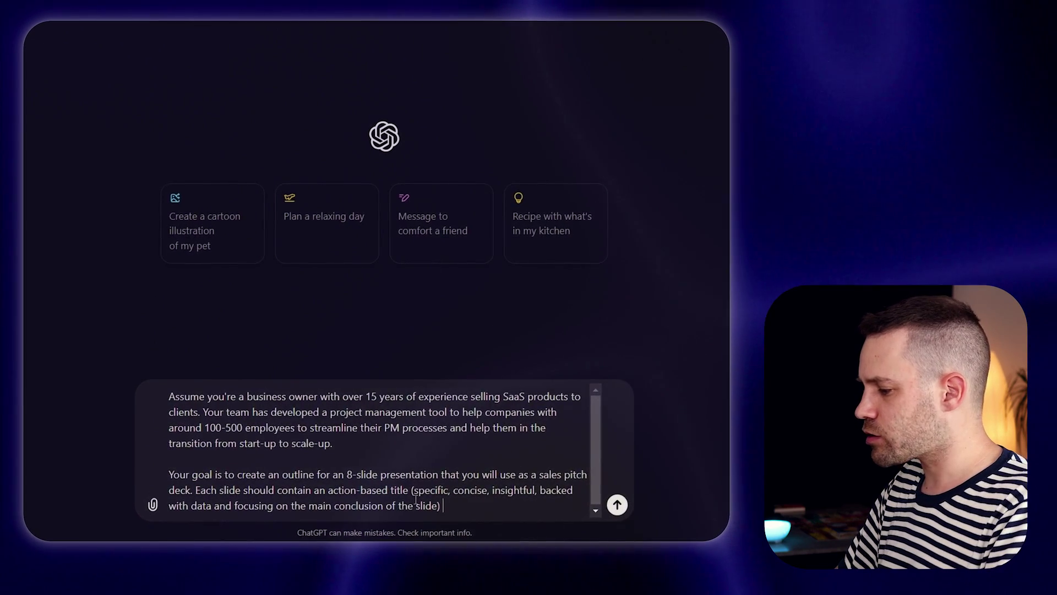
type("and 3 bullet points backing")
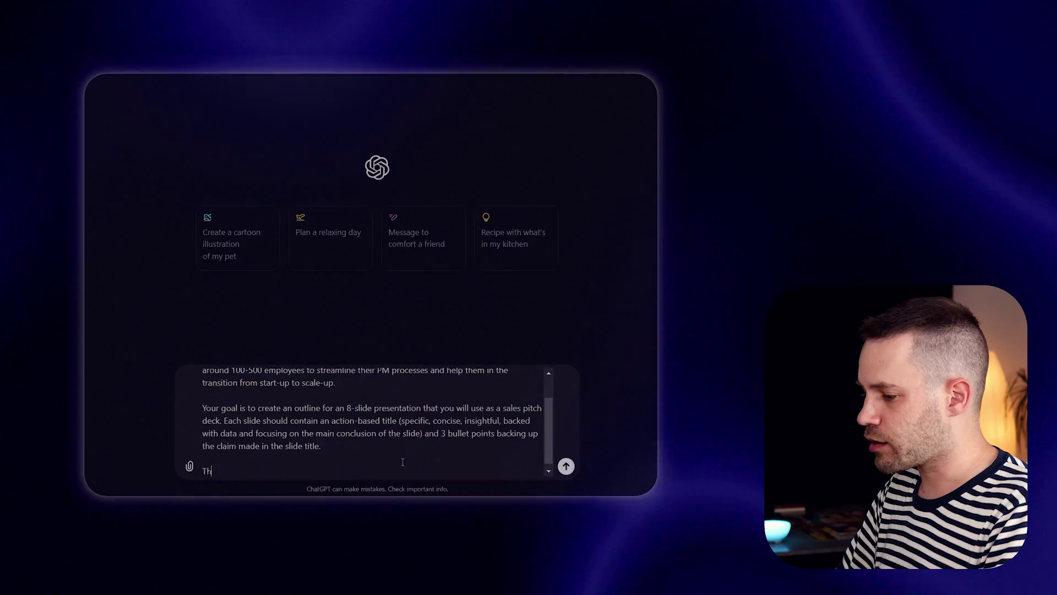
type("e target audience of this present")
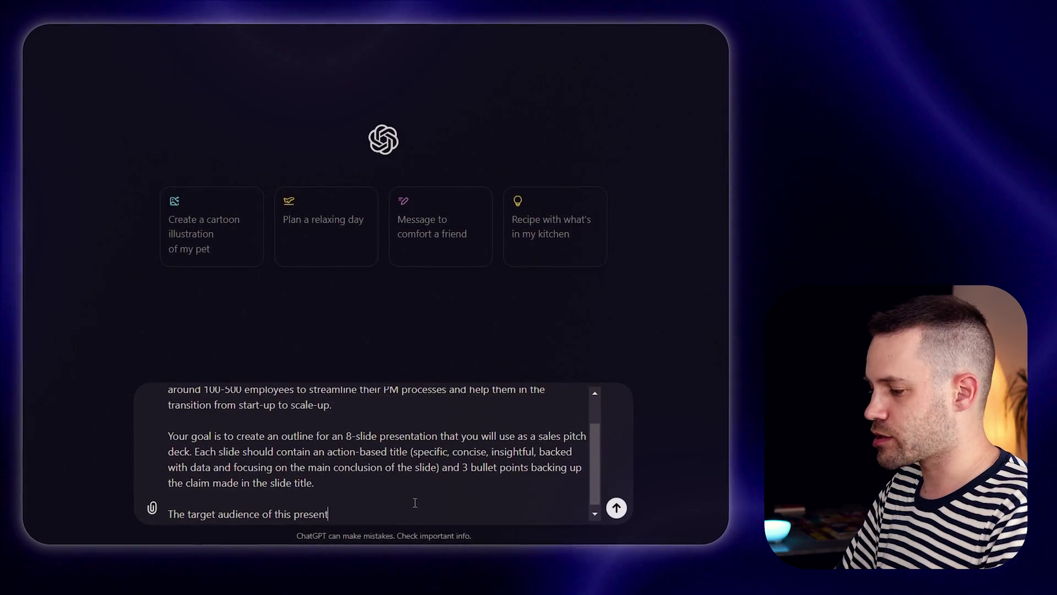
type("ation are CEOs of companies that surpassed the 100 employees and are l")
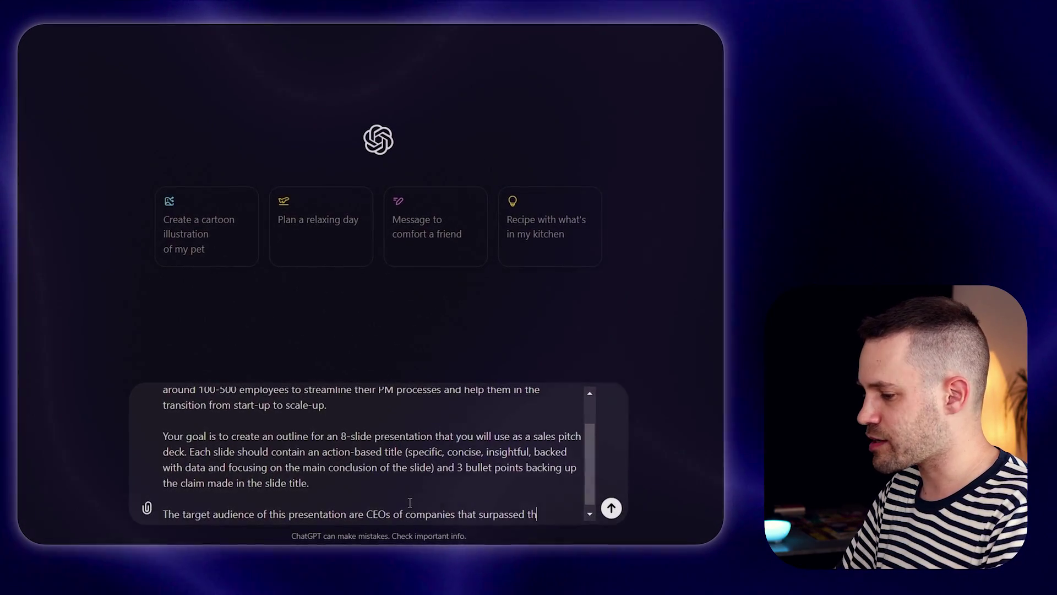
type("ooking into scaling up, and your goal ")
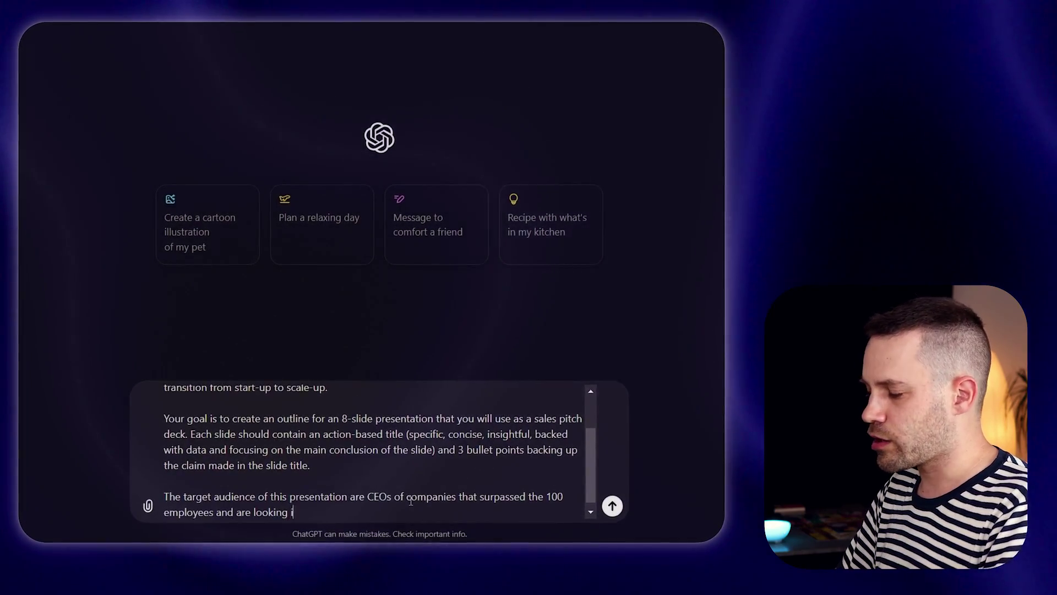
type("is to convince them to buy your gr")
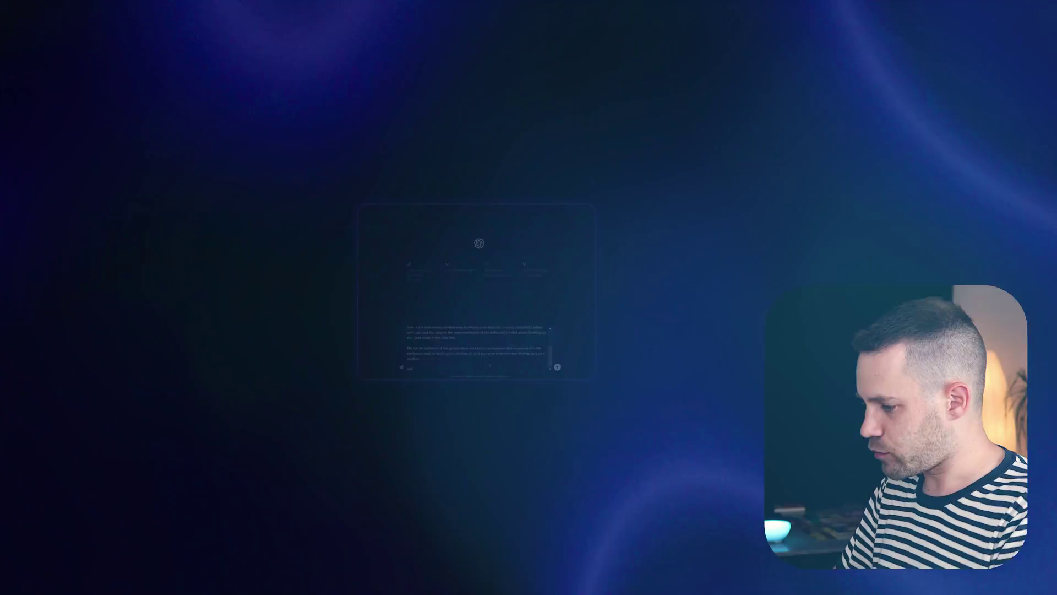
type("the outline, please ask me relevant questions you'd need to undersatnd better")
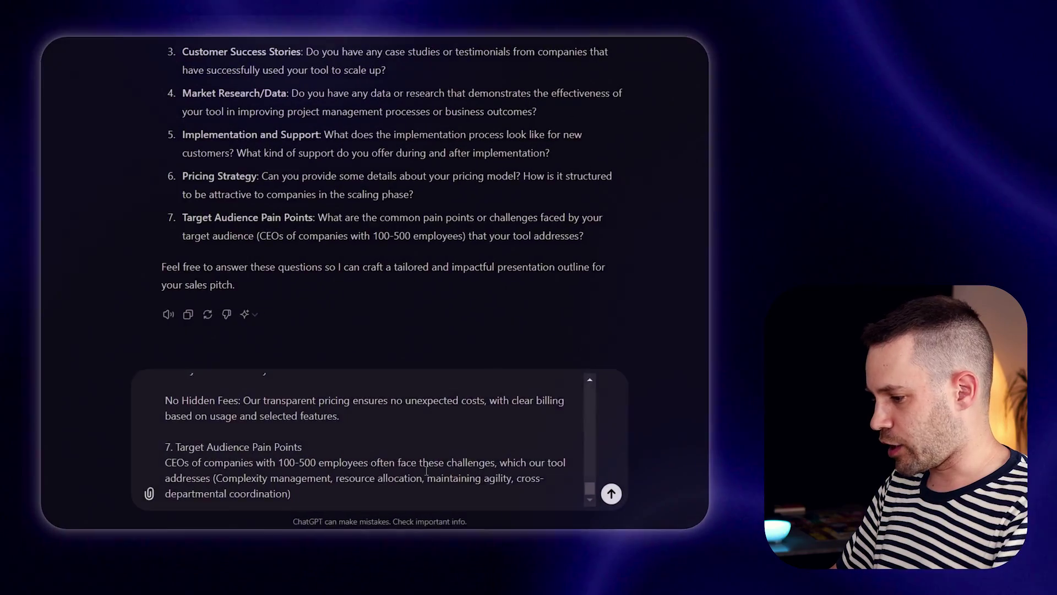
Request the presentation outline and select the entire generated eight-slide outline.
key("shift+Return")
key("shift+Return")
type("Now, please help")
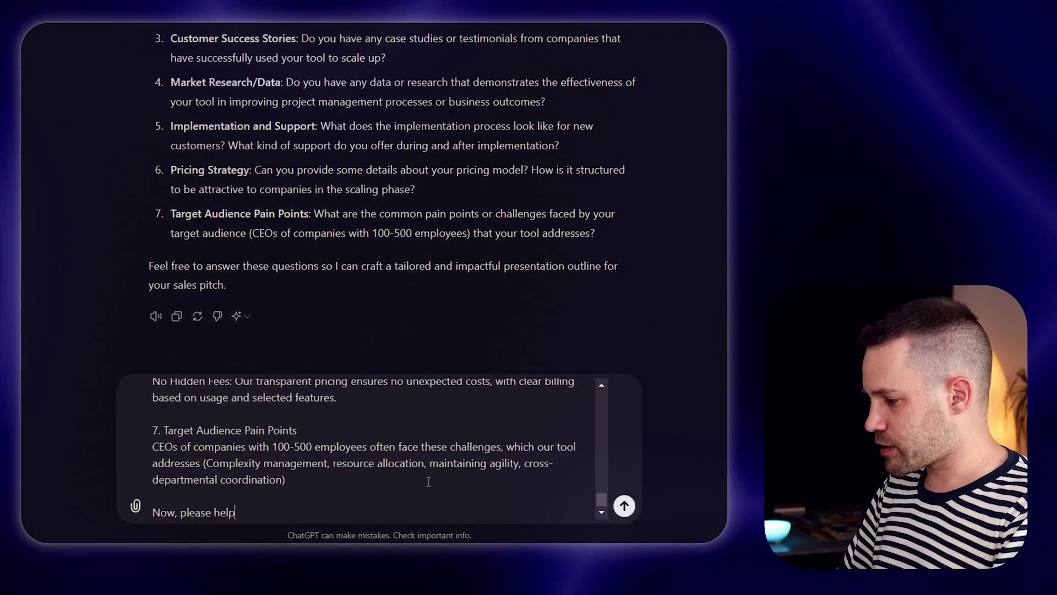
type(" me create the outline of the presentation")
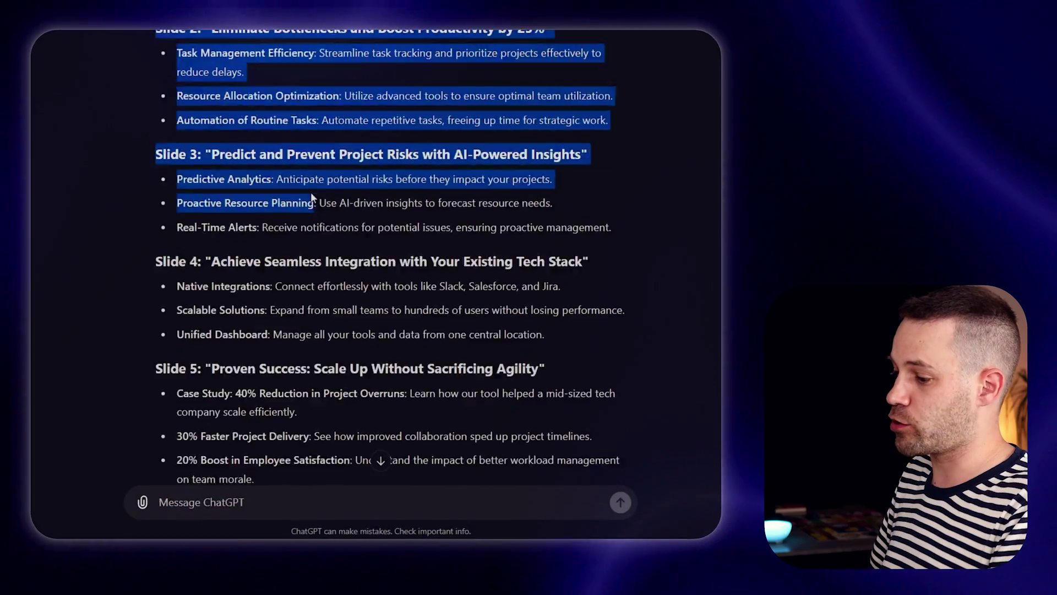
left_click_drag(310, 191, 312, 187)
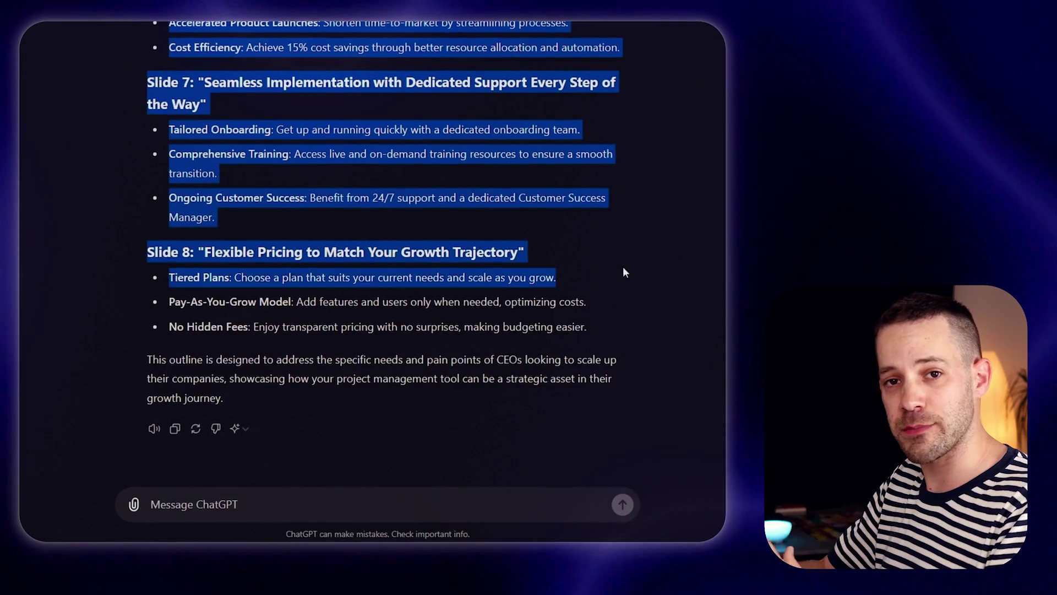
left_click_drag(622, 272, 633, 335)
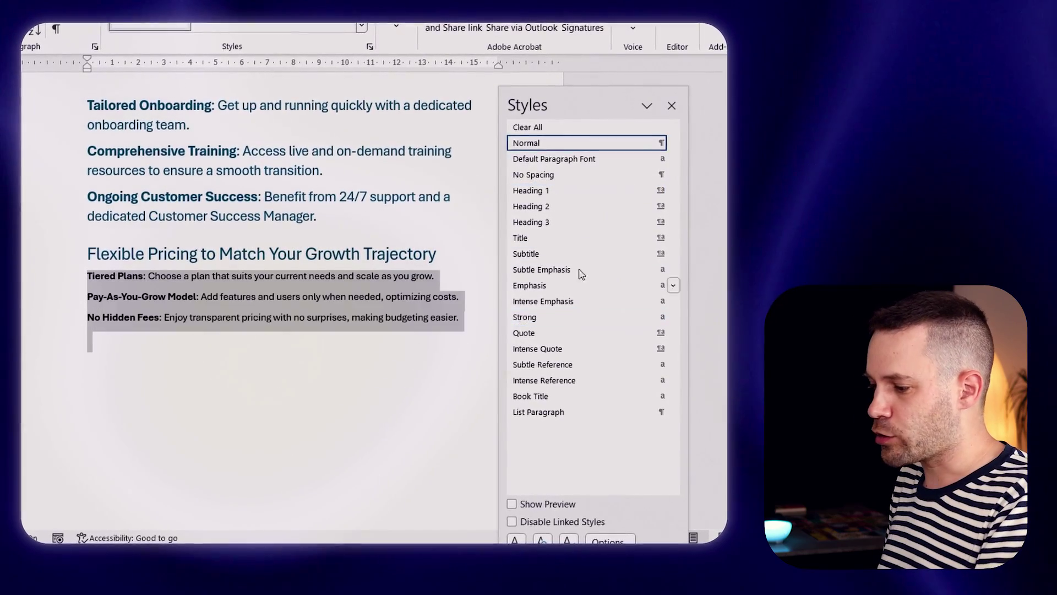
Apply the Normal style to the last slide's bullets.
left_click(538, 206)
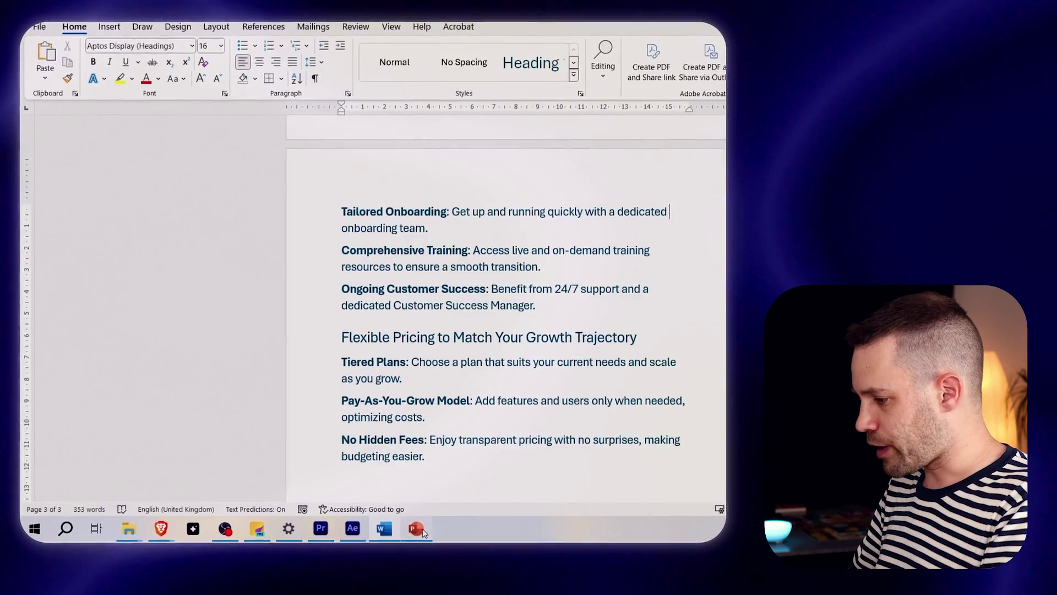
Switch over to PowerPoint.
left_click(417, 529)
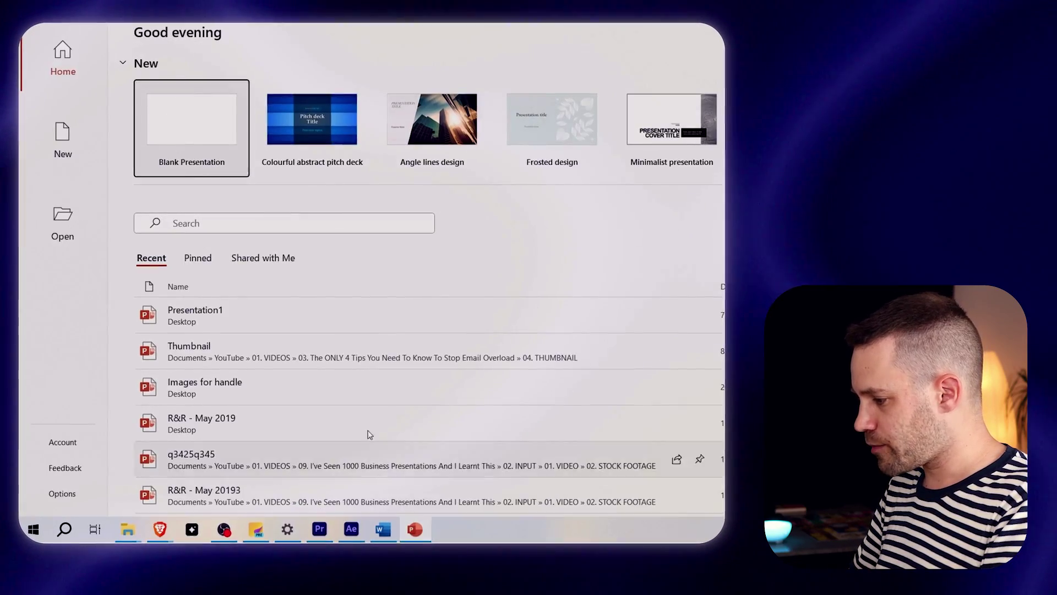
Create a blank presentation, import slides from the outline, and begin a VBA code request in ChatGPT.
left_click(206, 113)
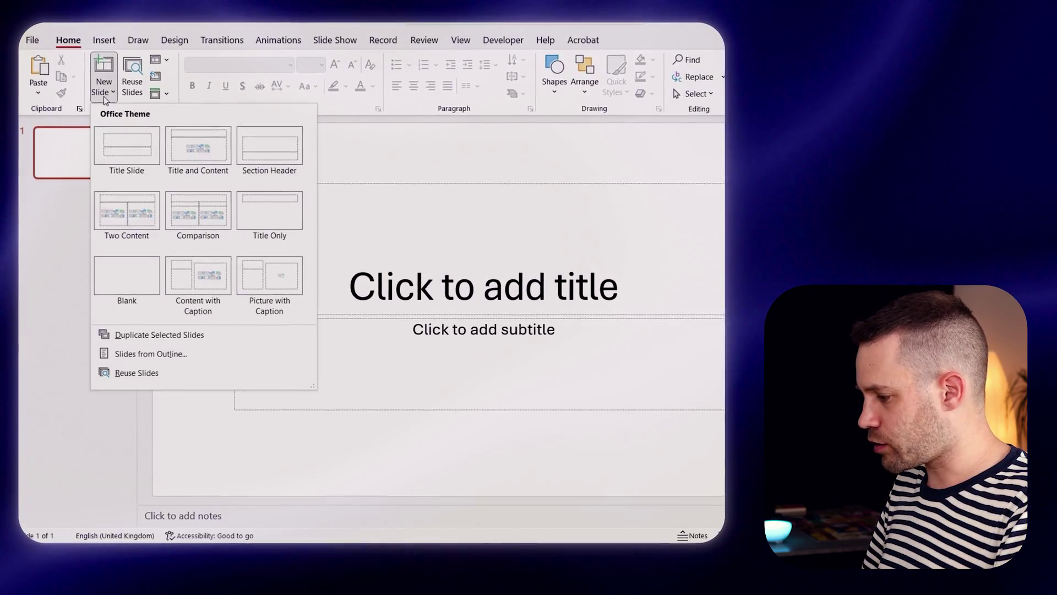
left_click(154, 356)
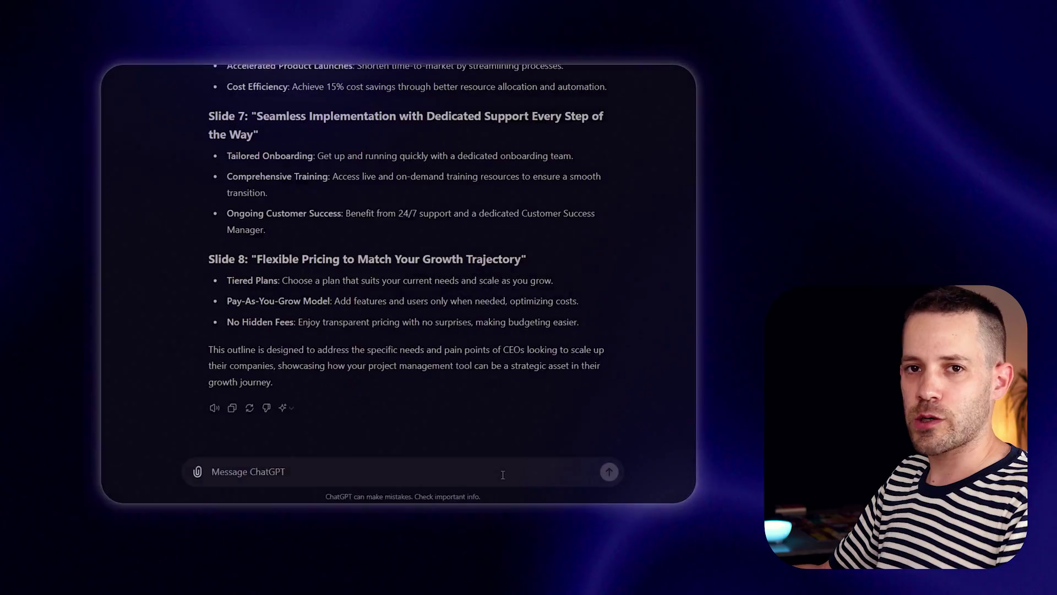
type("Could you ")
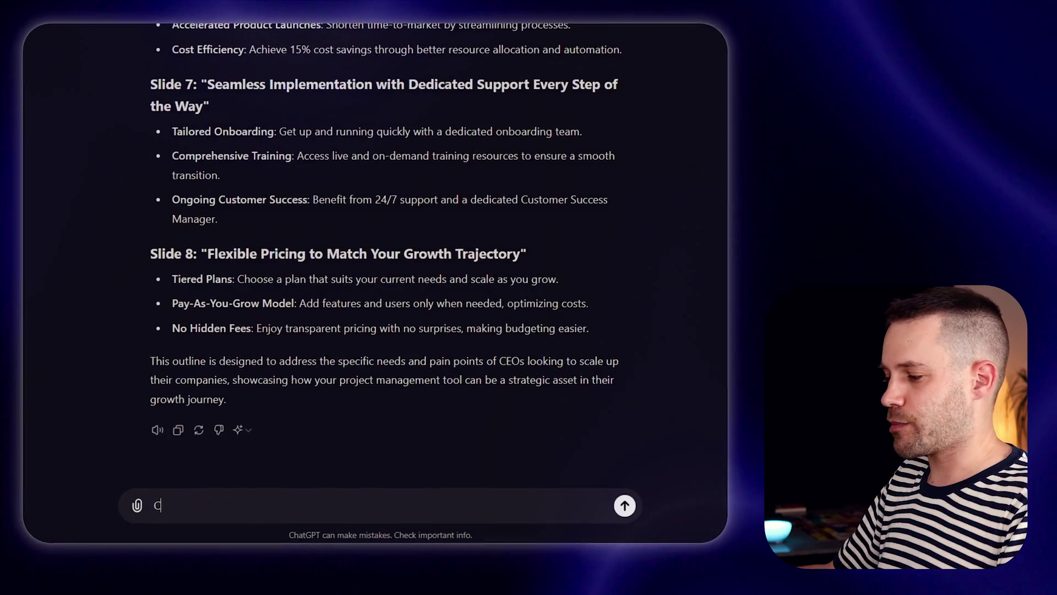
type("please generate a code in VBA that I can use to trans")
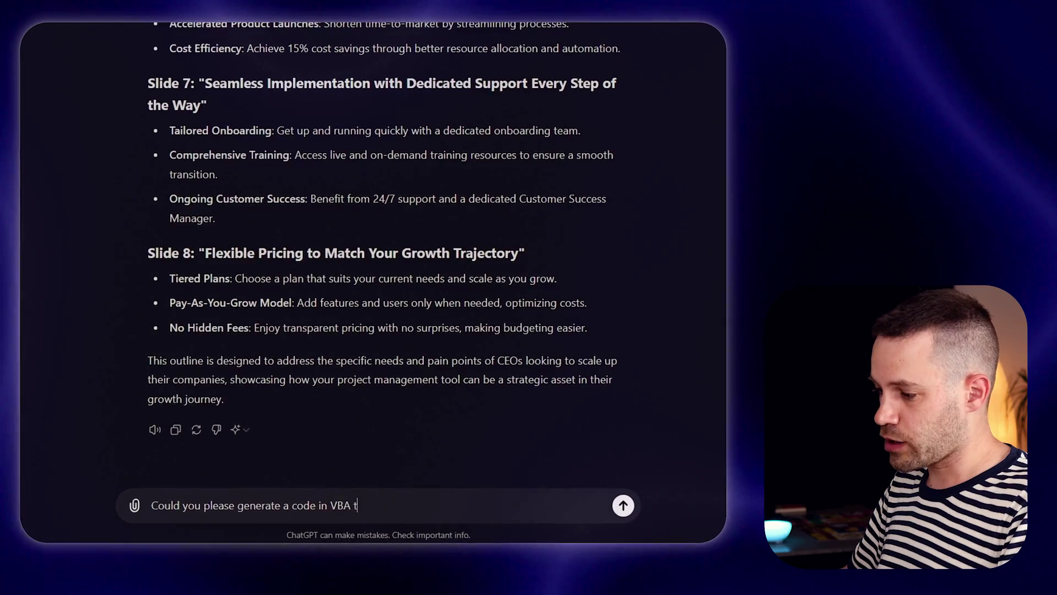
type("fer this outline to Po")
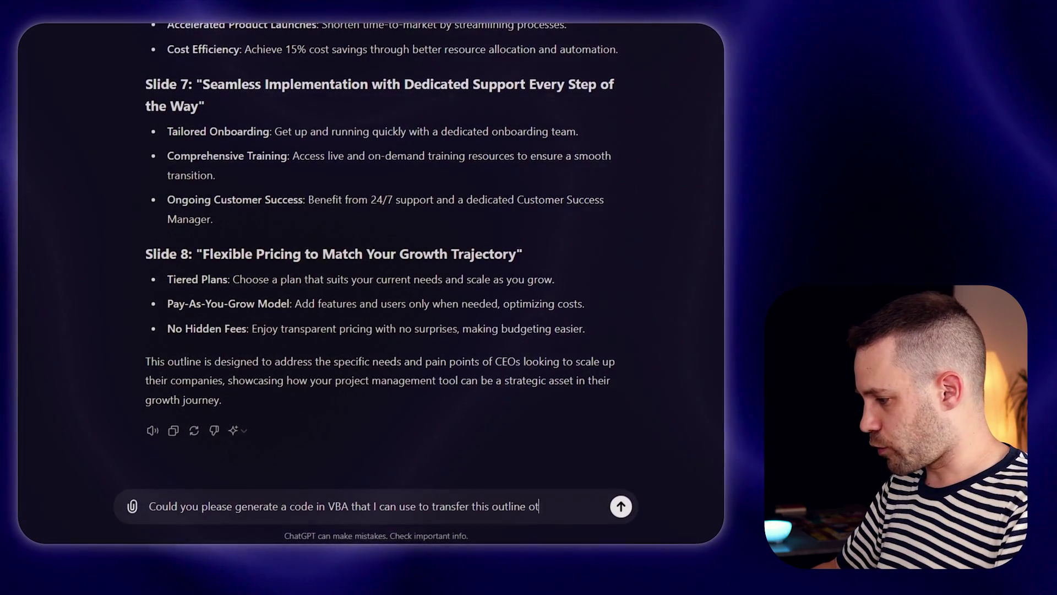
type("werPoint?")
Send the VBA code request and return to the blank PowerPoint presentation.
key("Return")
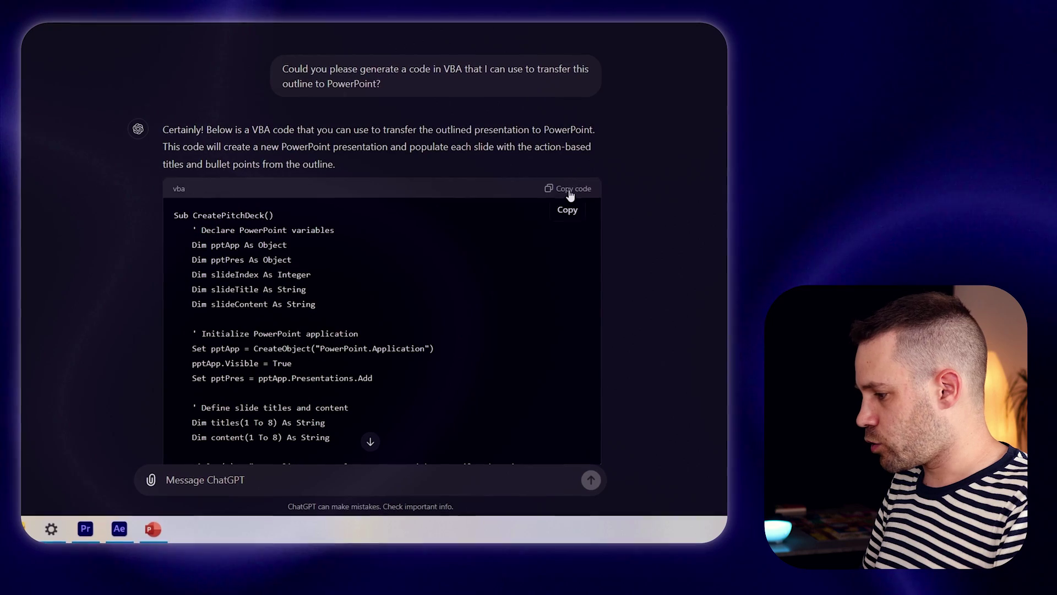
left_click(163, 530)
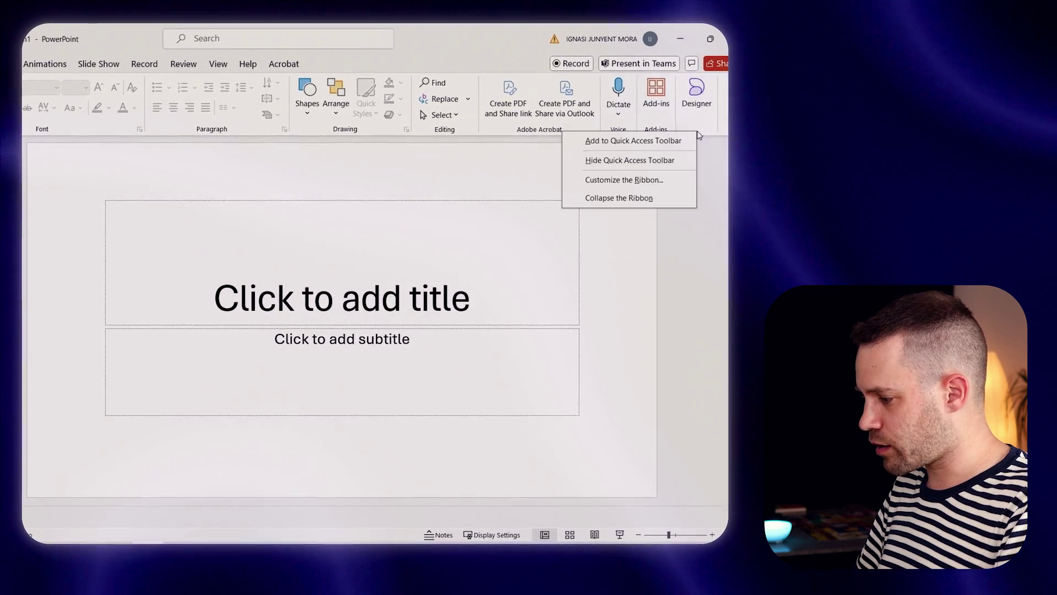
Enable the Developer tab via Customize the Ribbon and launch the Visual Basic editor.
right_click(694, 137)
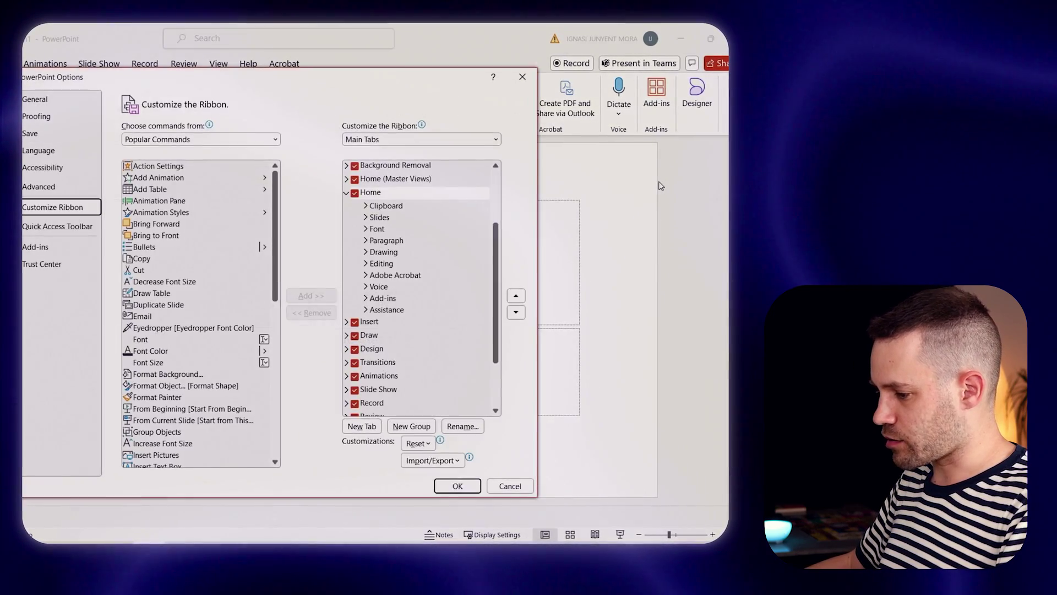
scroll(472, 337, "down", 5)
left_click(354, 366)
left_click(456, 484)
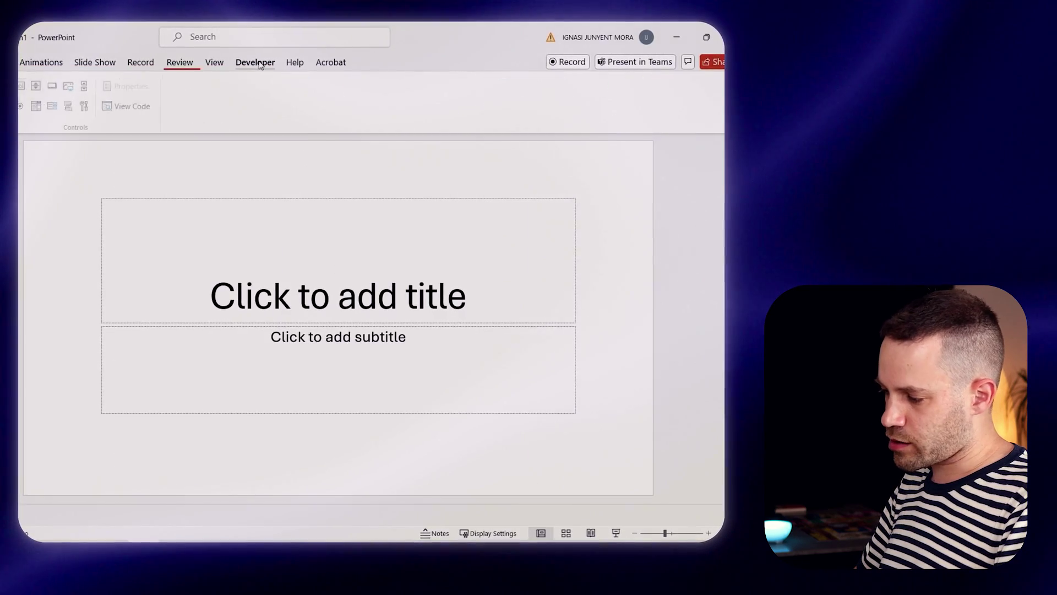
left_click(255, 62)
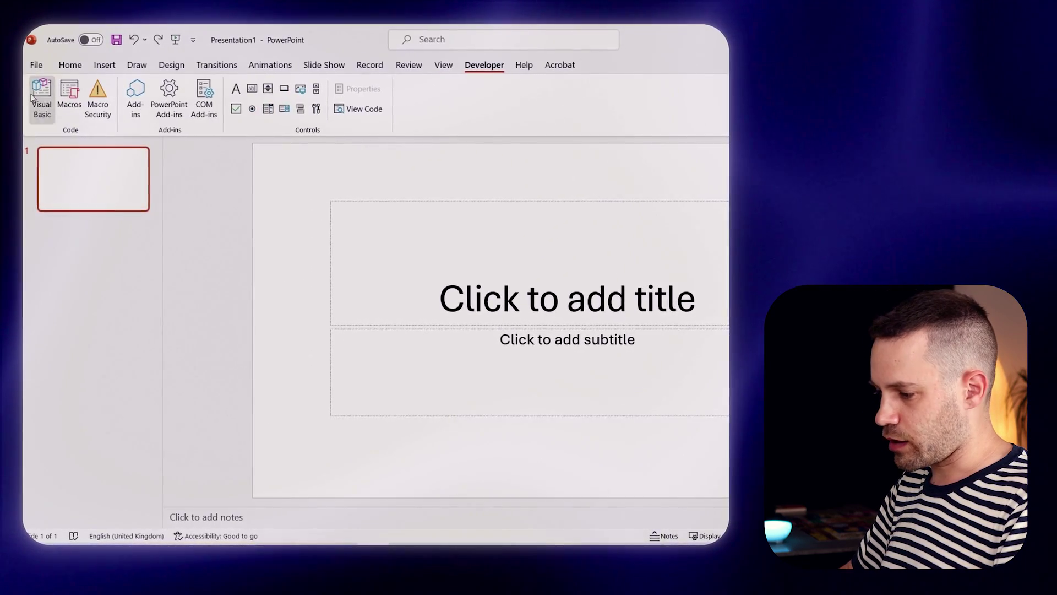
left_click(34, 97)
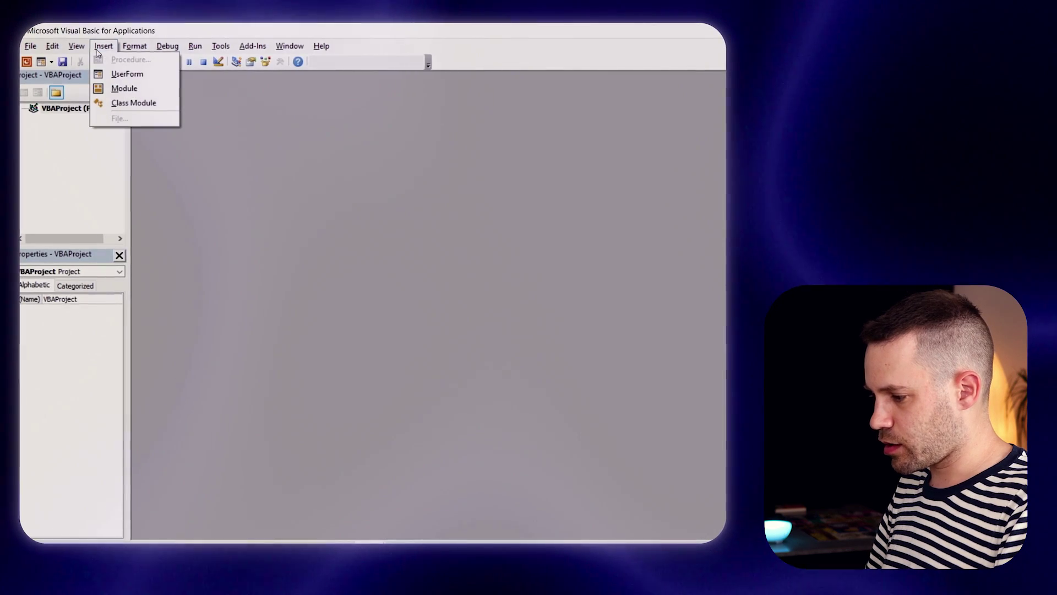
Insert a new module, paste the CreatePitchDeck macro into it, and run it.
left_click(124, 88)
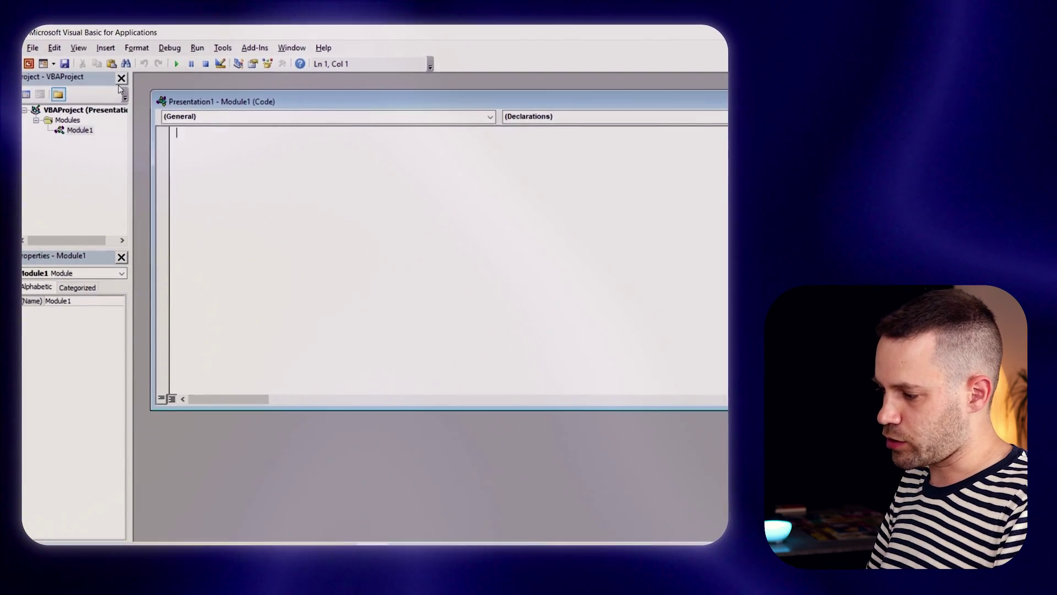
key("ctrl+v")
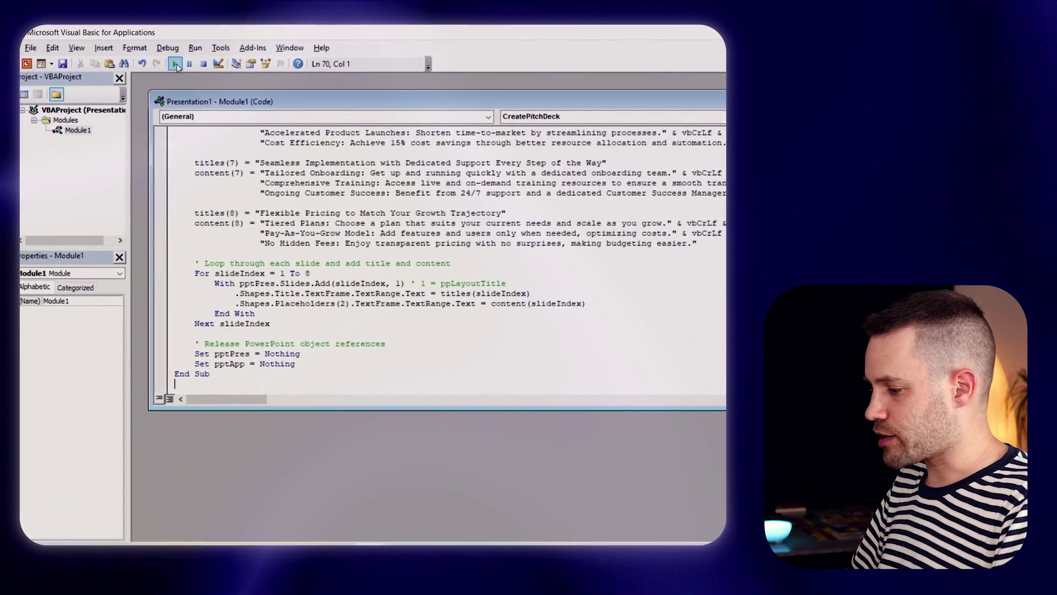
left_click(175, 64)
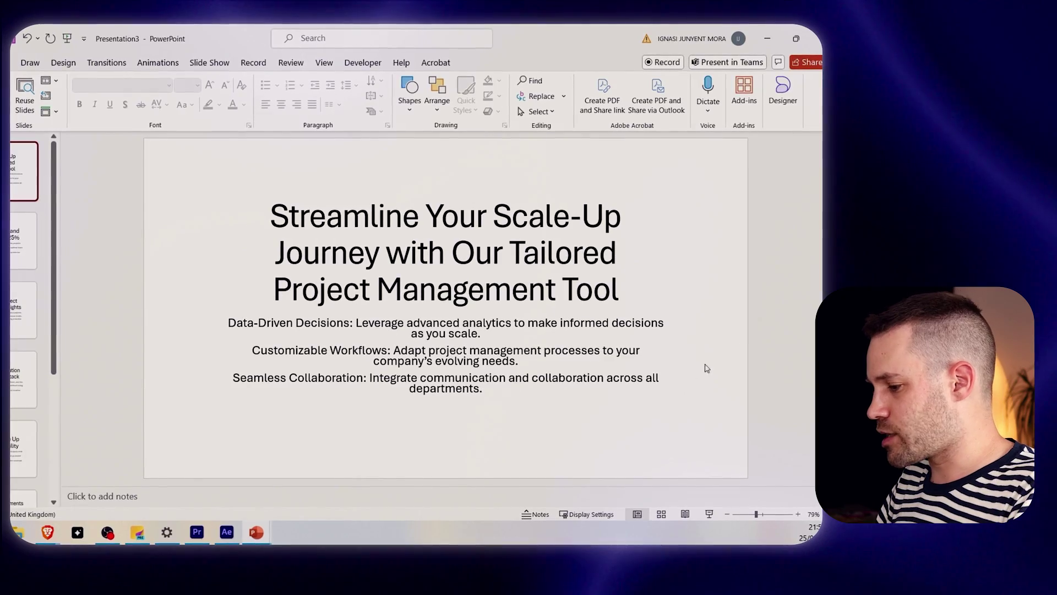
Give the title slide the first Designer suggestion, the compass photo layout.
left_click(783, 91)
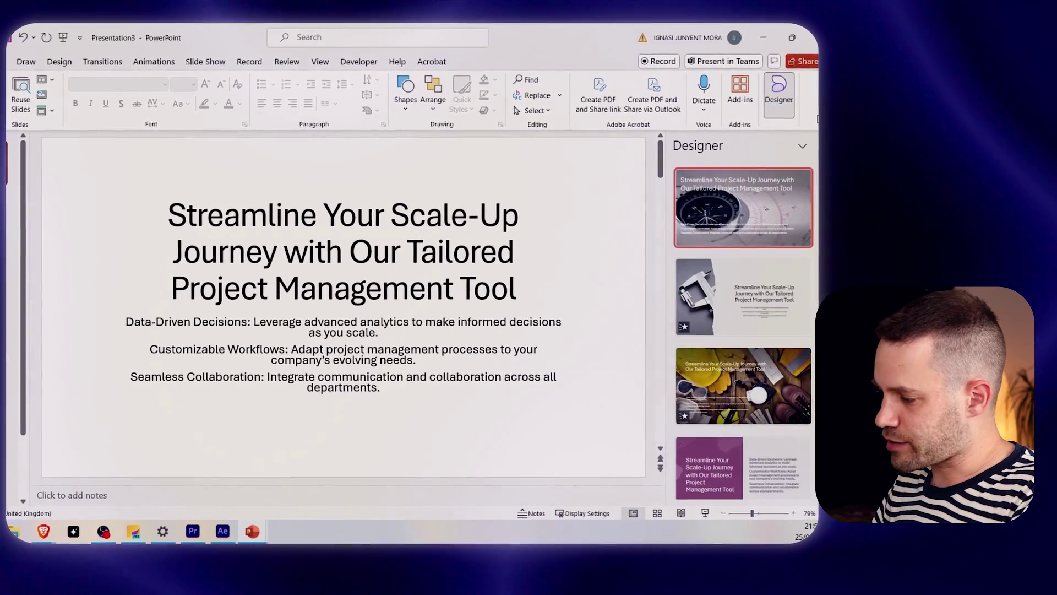
left_click(751, 227)
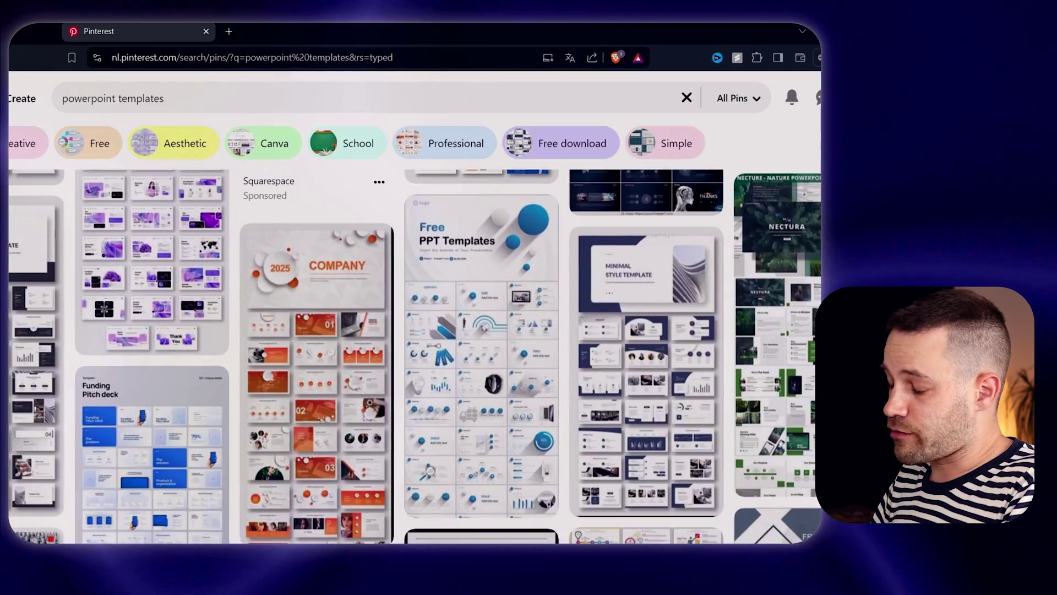
scroll(413, 358, "down", 15)
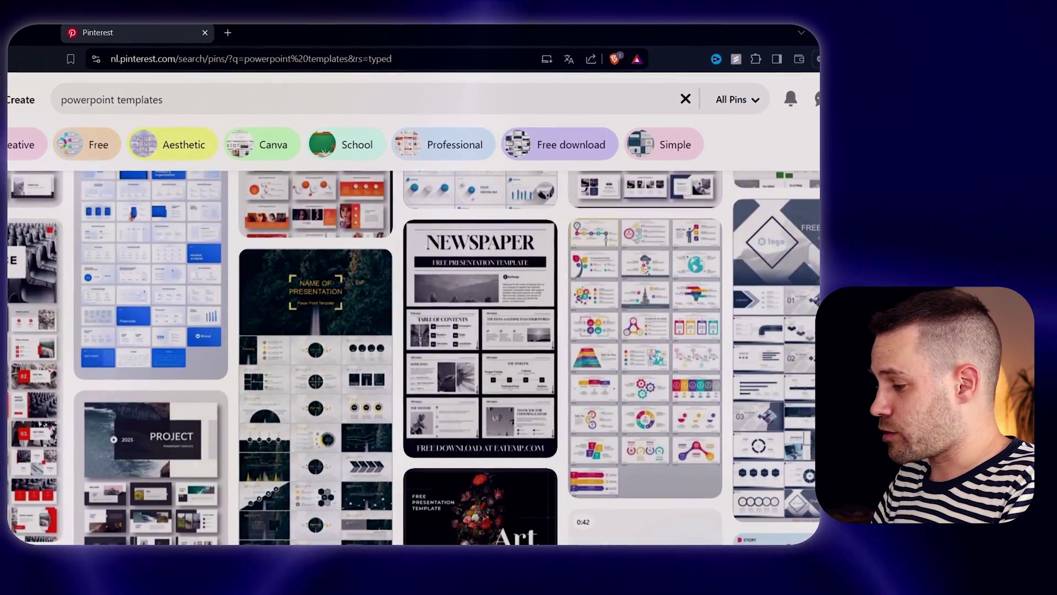
scroll(413, 358, "down", 8)
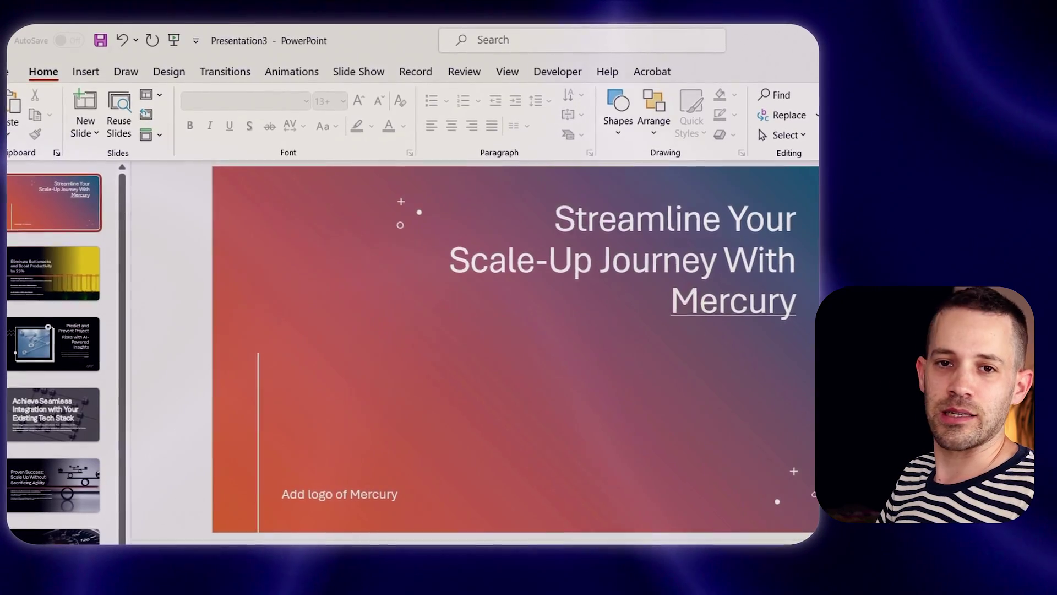
Review the deck from the Eliminate Bottlenecks slide through to the last slides.
left_click(53, 274)
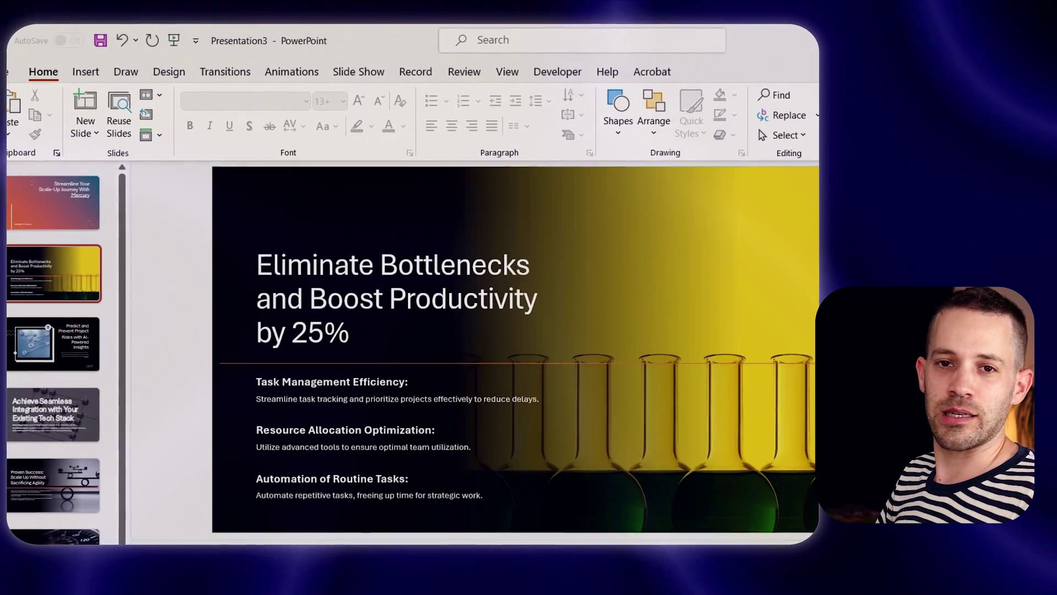
key("End")
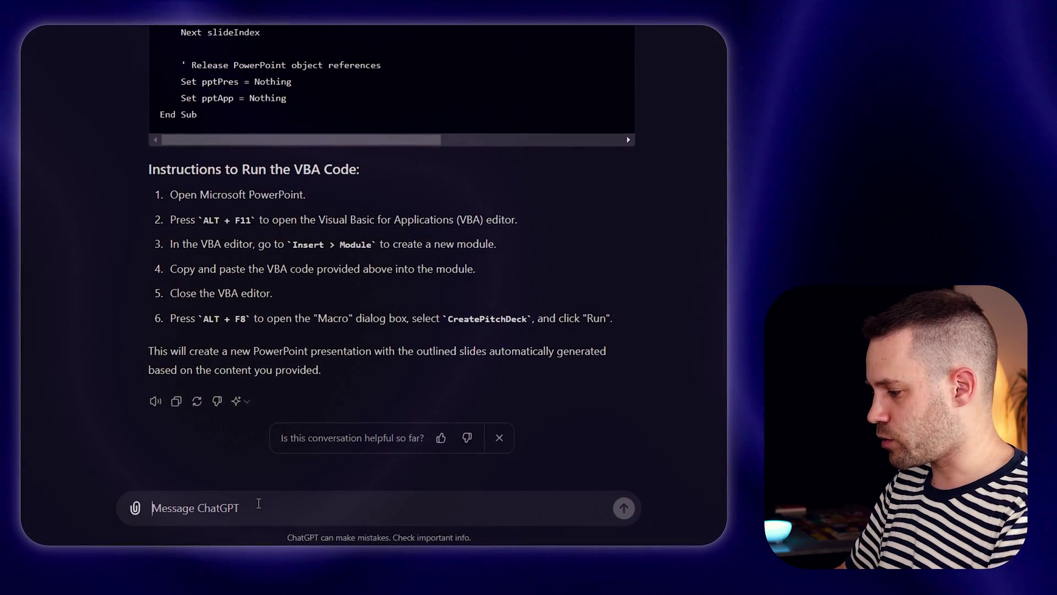
Ask ChatGPT for suggested visuals or graphs, image keywords and chart types for each slide.
type("you please")
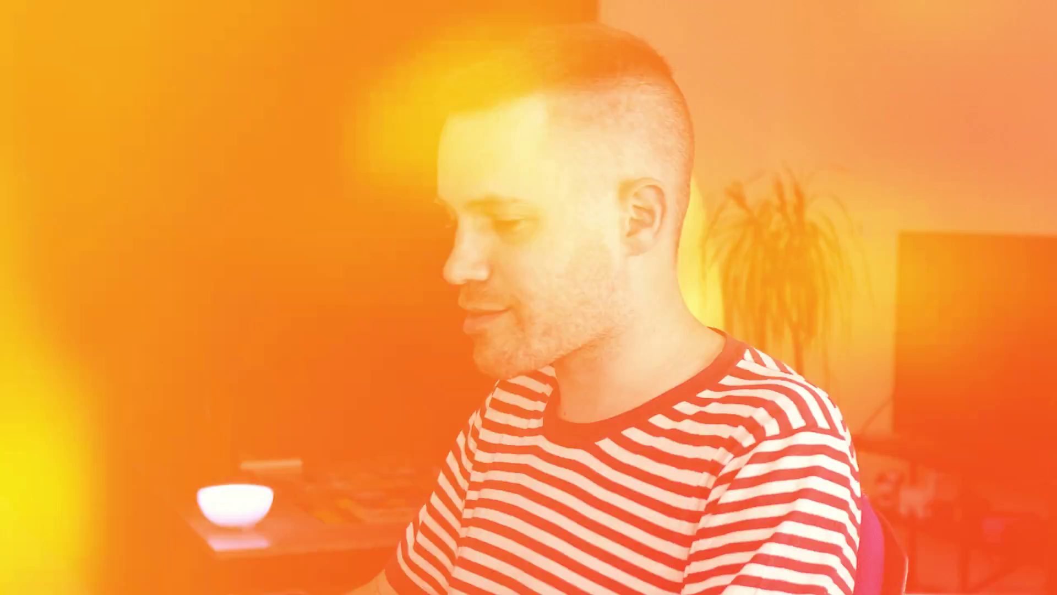
type("suggest appropriate visuals or grapsh")
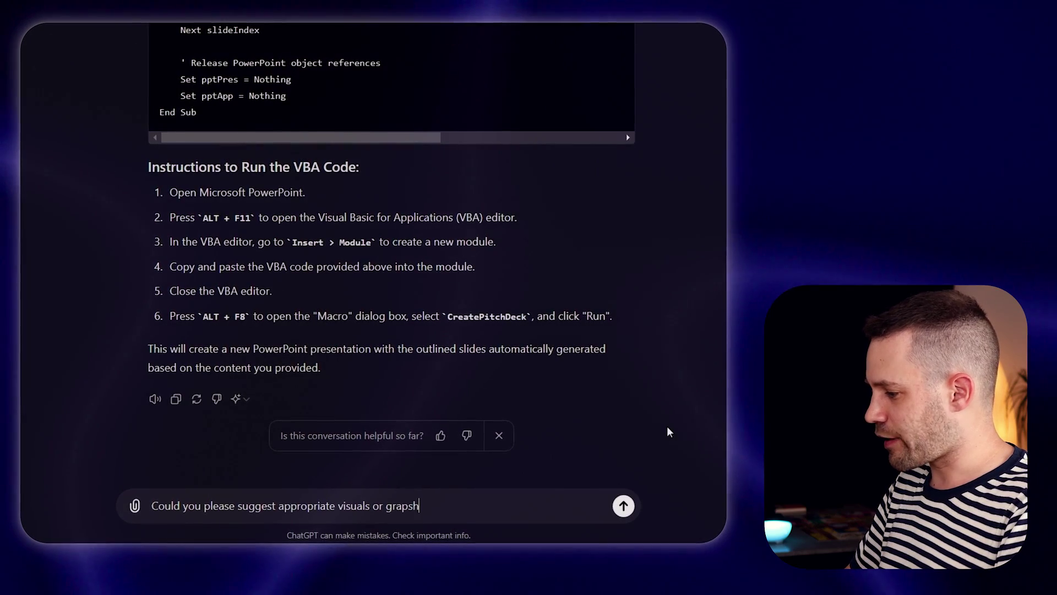
key("BackSpace")
key("BackSpace")
type("hs to a")
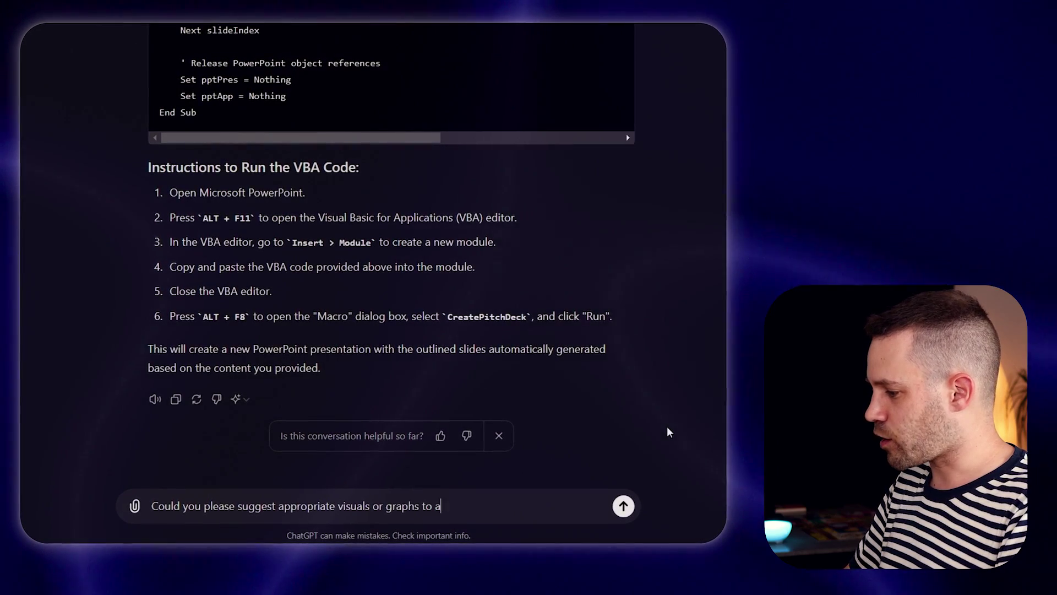
type("ccompany each of the slides? For each vi")
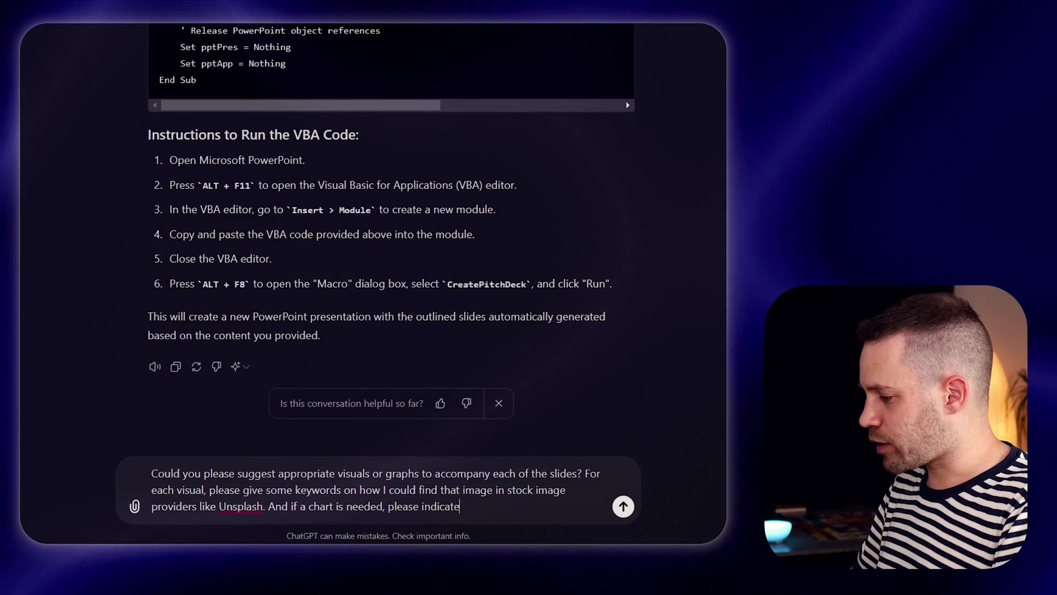
type("t I can u")
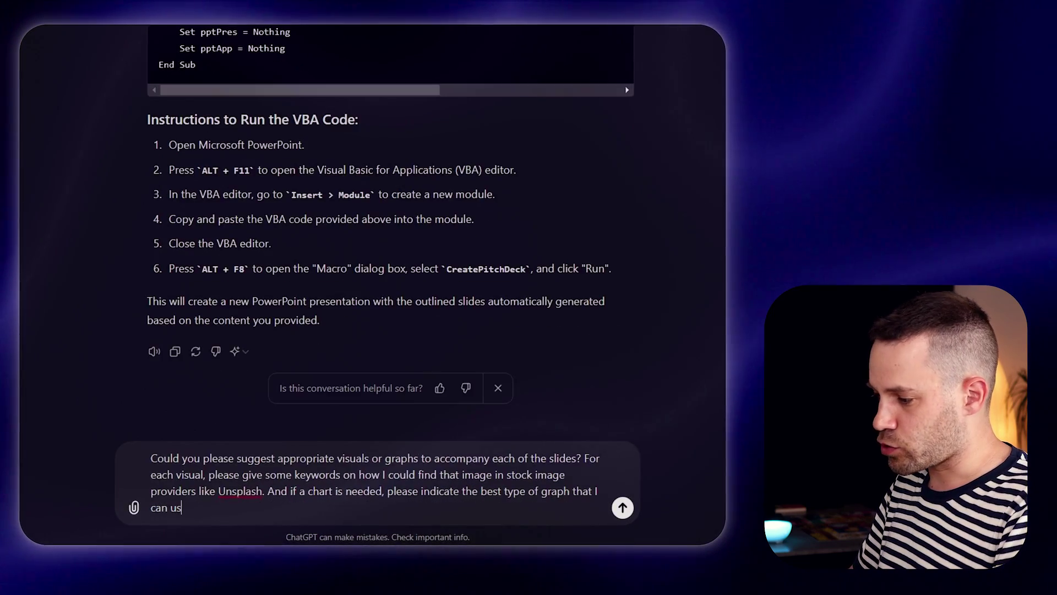
type("se in that slide")
key("Return")
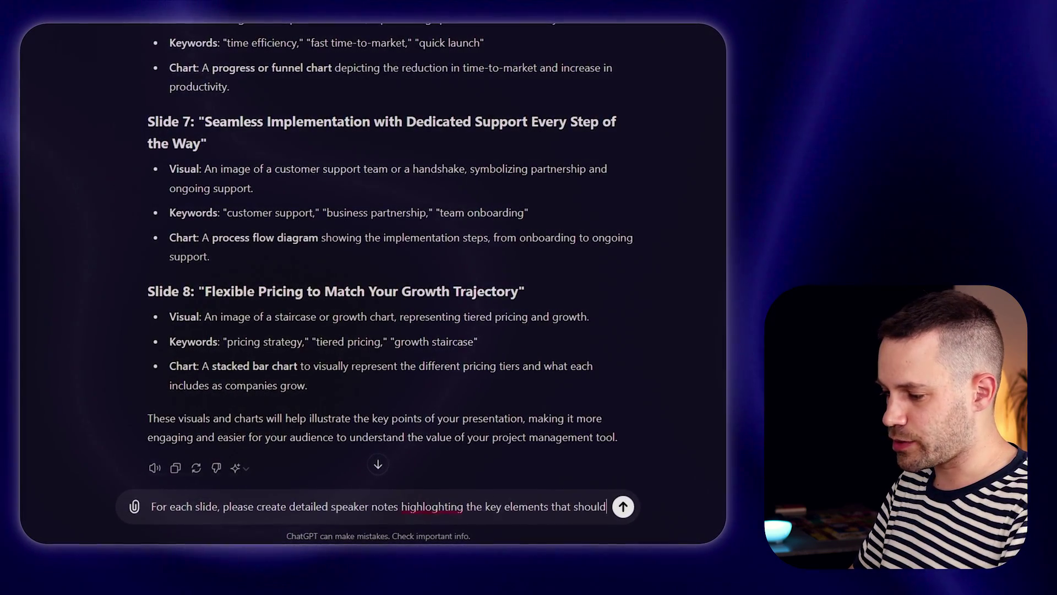
Request detailed speaker notes for every slide and select the generated notes.
type("during the presentation of these slides")
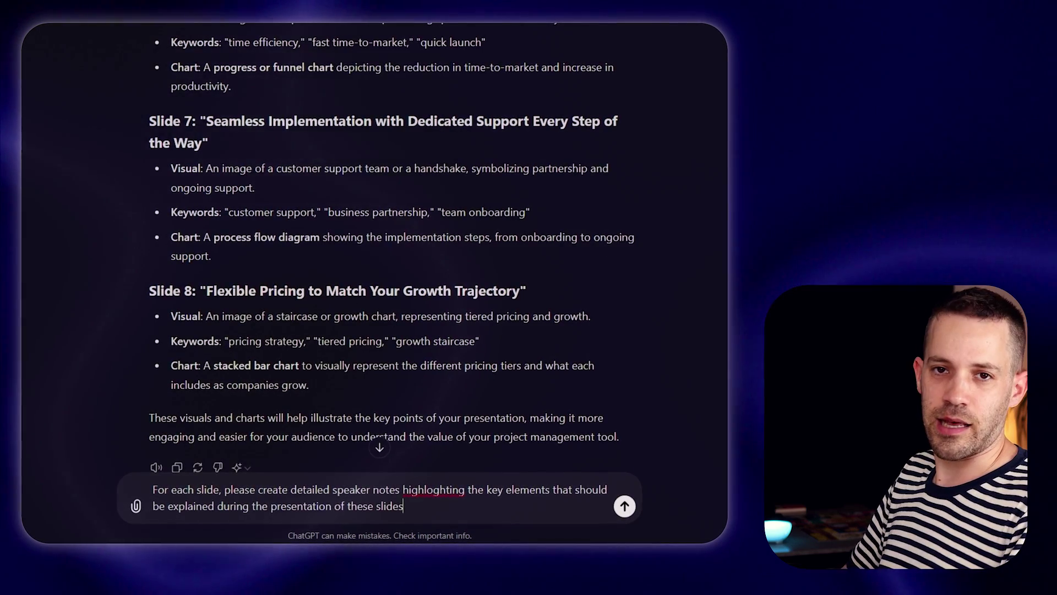
key("Return")
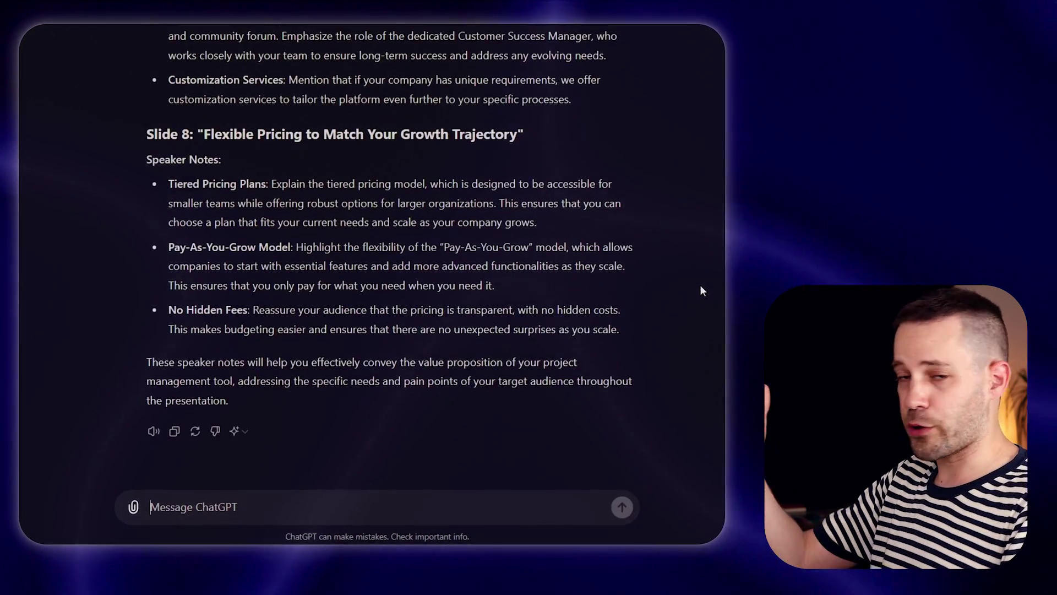
left_click_drag(147, 158, 496, 284)
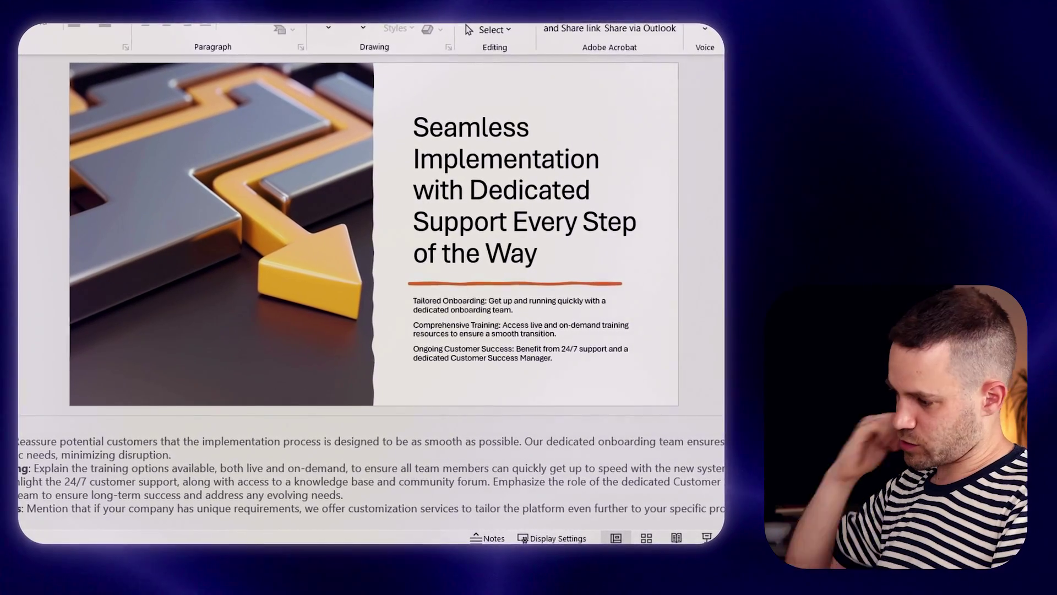
Back in ChatGPT, draft a prompt asking for 5 more data-driven alternative titles for slide 7.
left_click(137, 501)
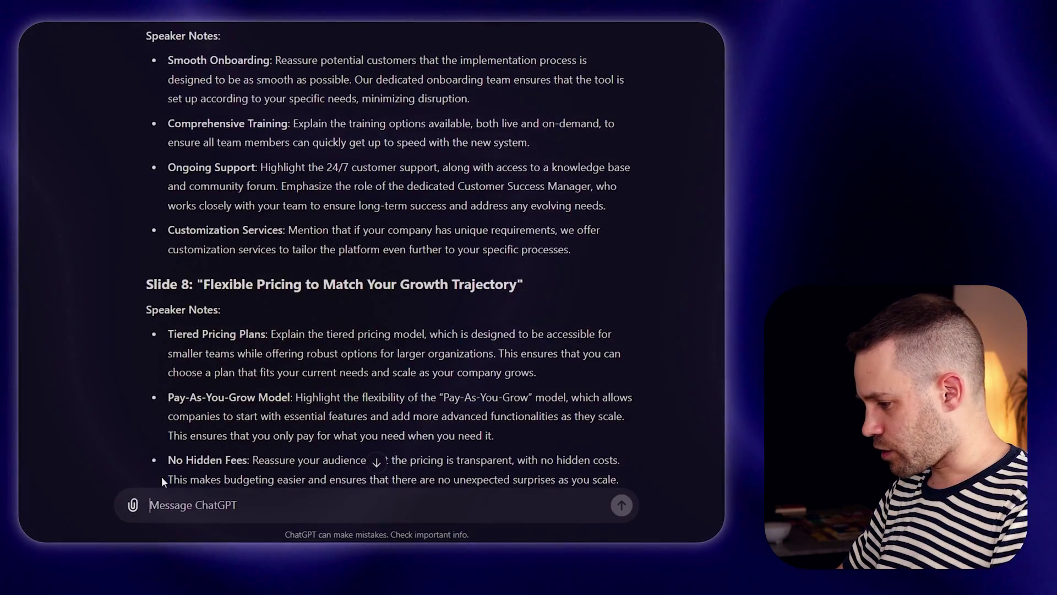
scroll(160, 477, "down", 3)
type("Could you please give me 5 ")
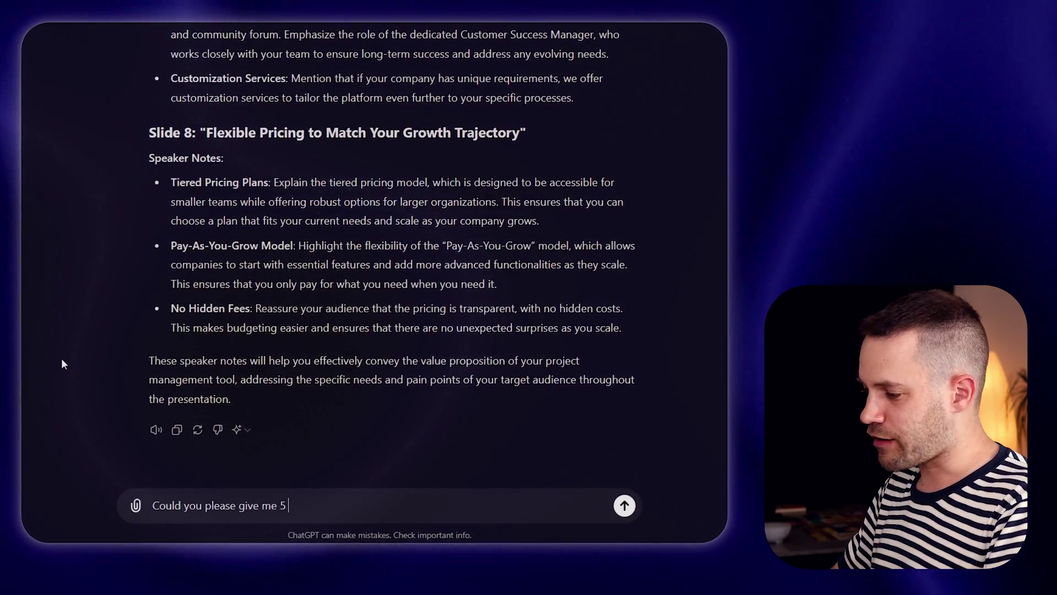
type("alternative titles for slide 7 that ar")
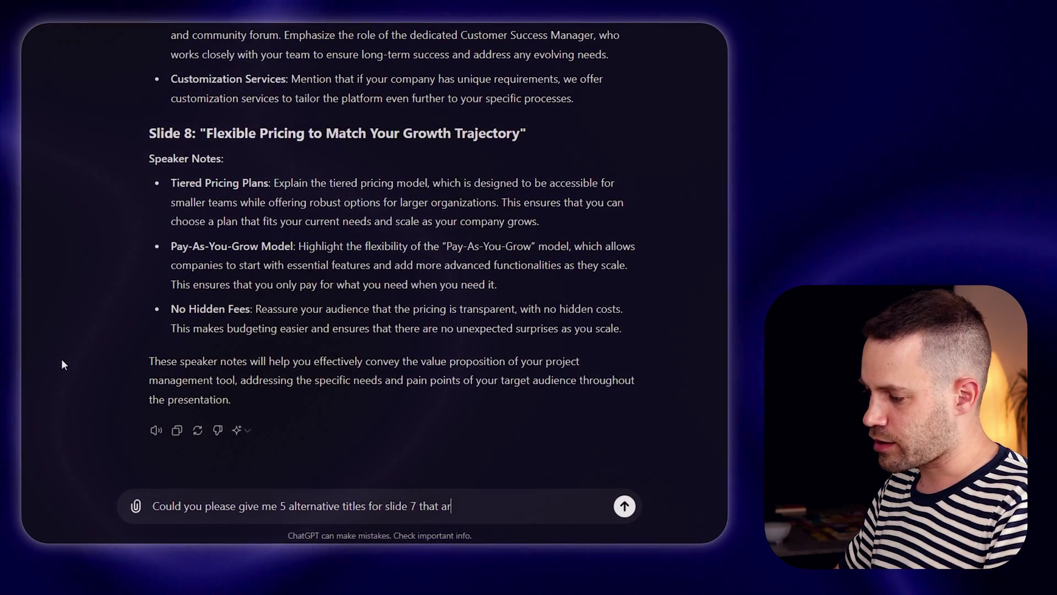
type("e more data-driven")
Send the prompt for five data-driven slide 7 titles and start typing a follow-up.
key("Return")
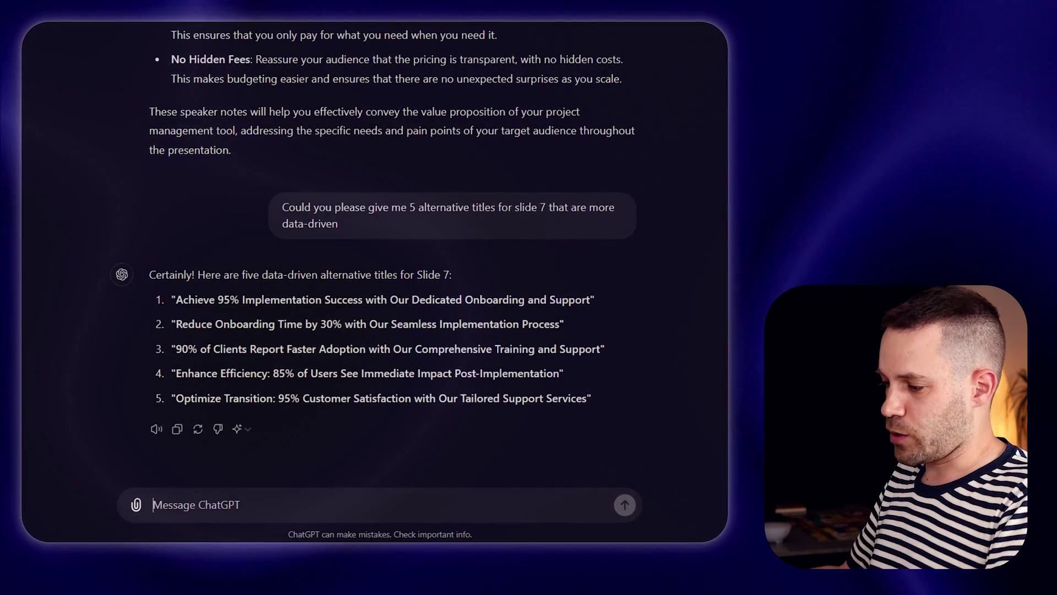
type("H")
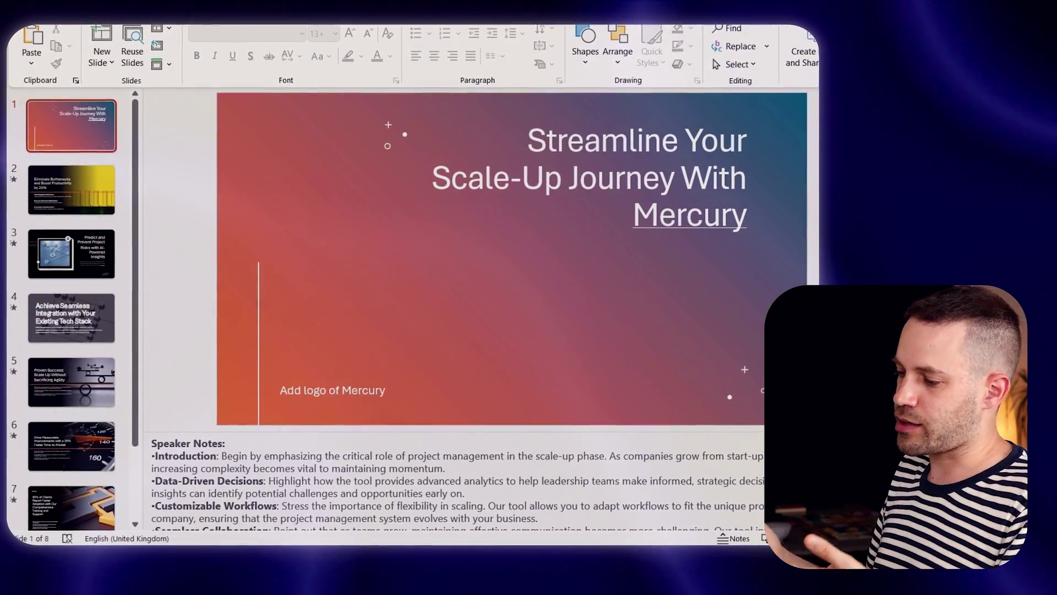
Review slide 2, slide 7's data-driven title, and the final Flexible Pricing slide.
left_click(72, 190)
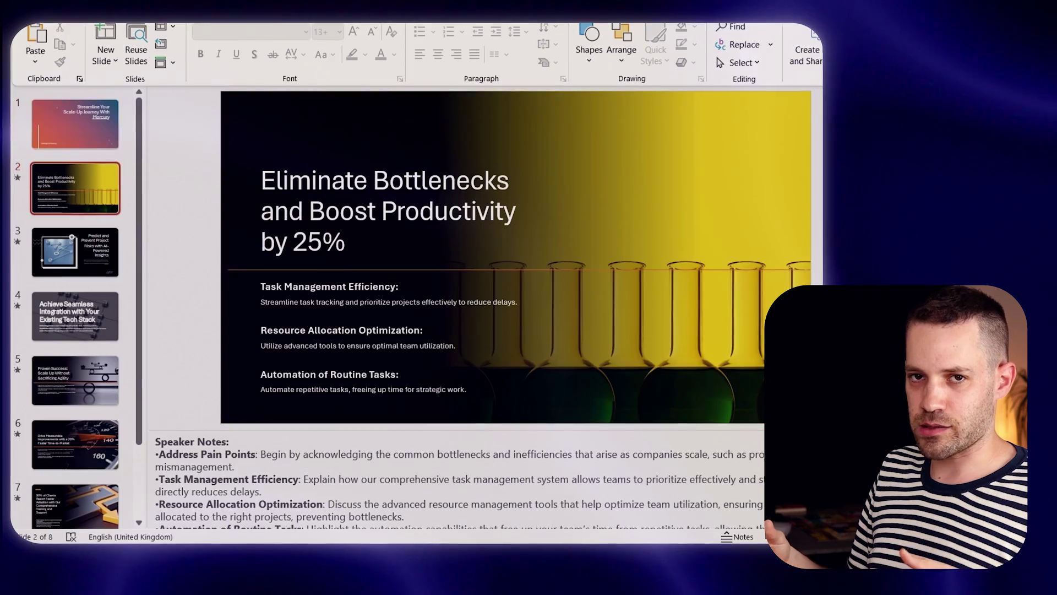
left_click(70, 509)
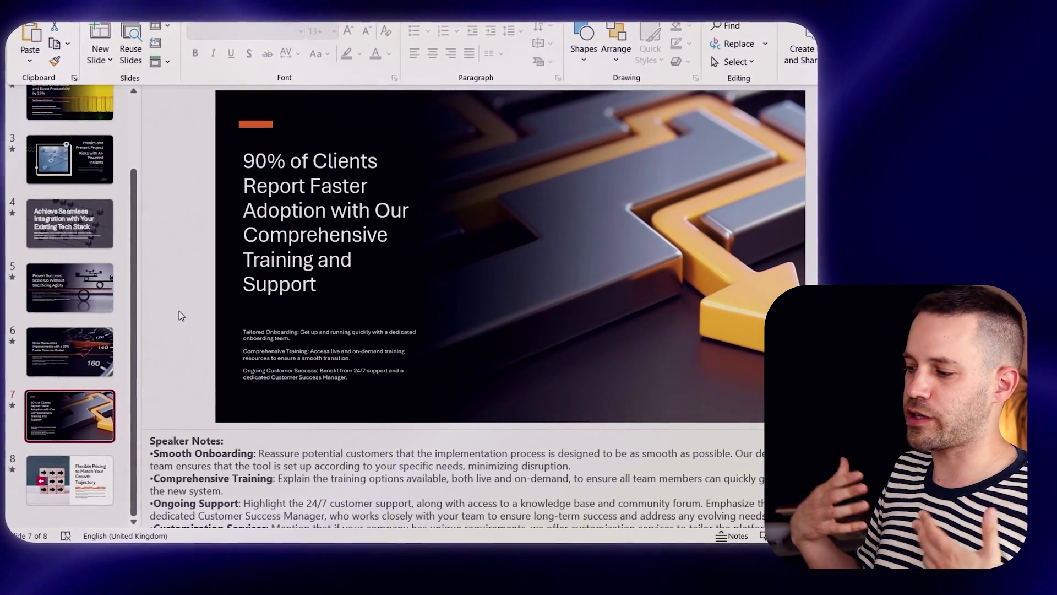
left_click(69, 481)
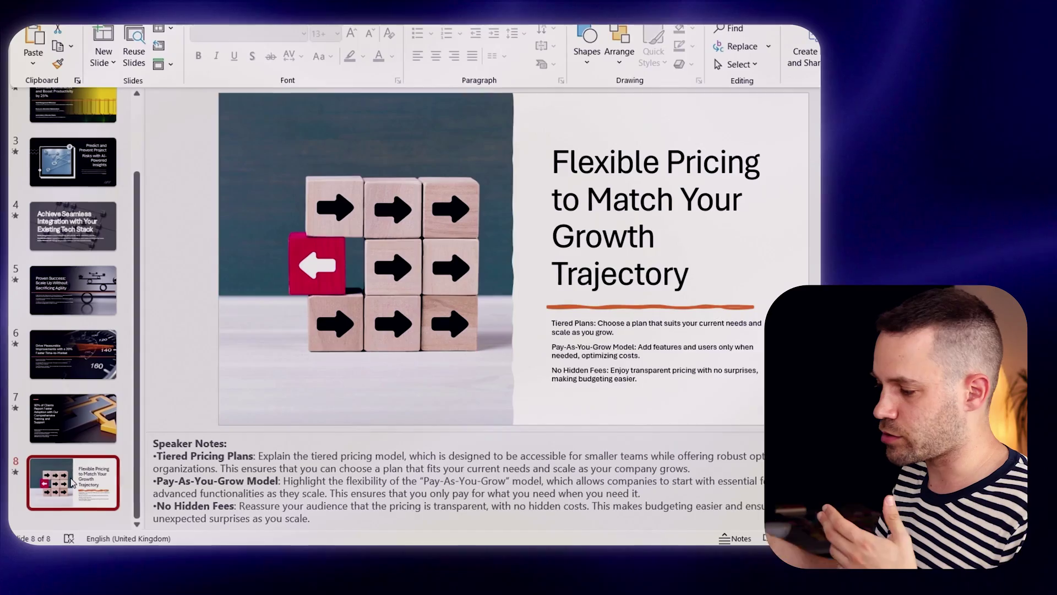